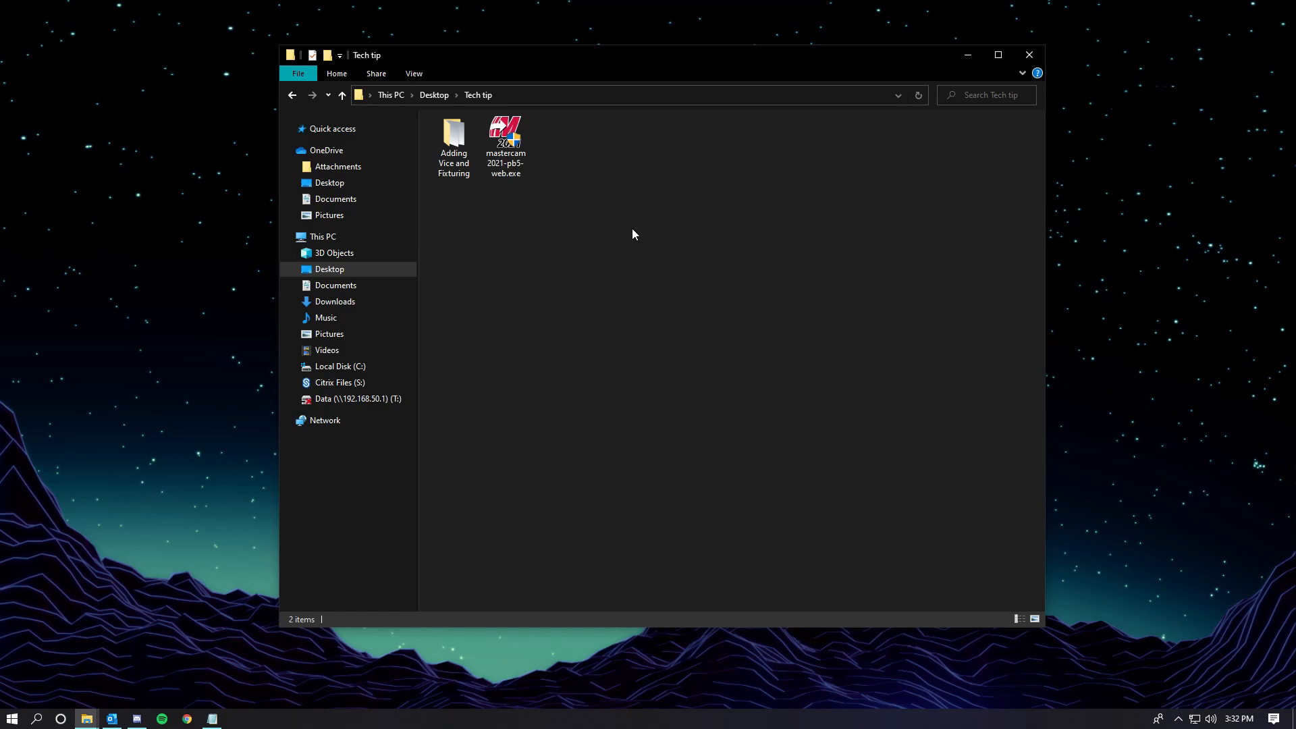
# Step: Run the mastercam2021-pb5-web.exe installer from the Tech tip folder
pyautogui.doubleClick(506, 145)
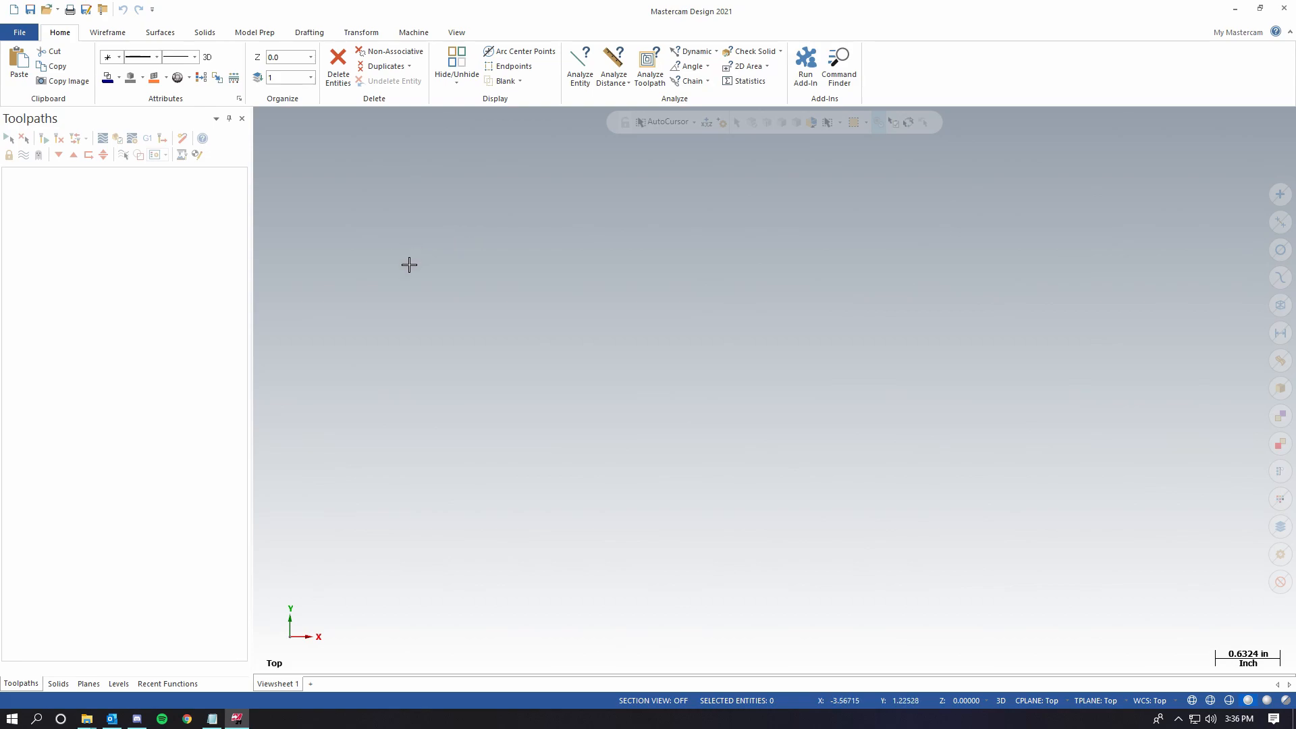
# Step: Open the Migration Wizard and choose the Advanced migration option
pyautogui.click(20, 32)
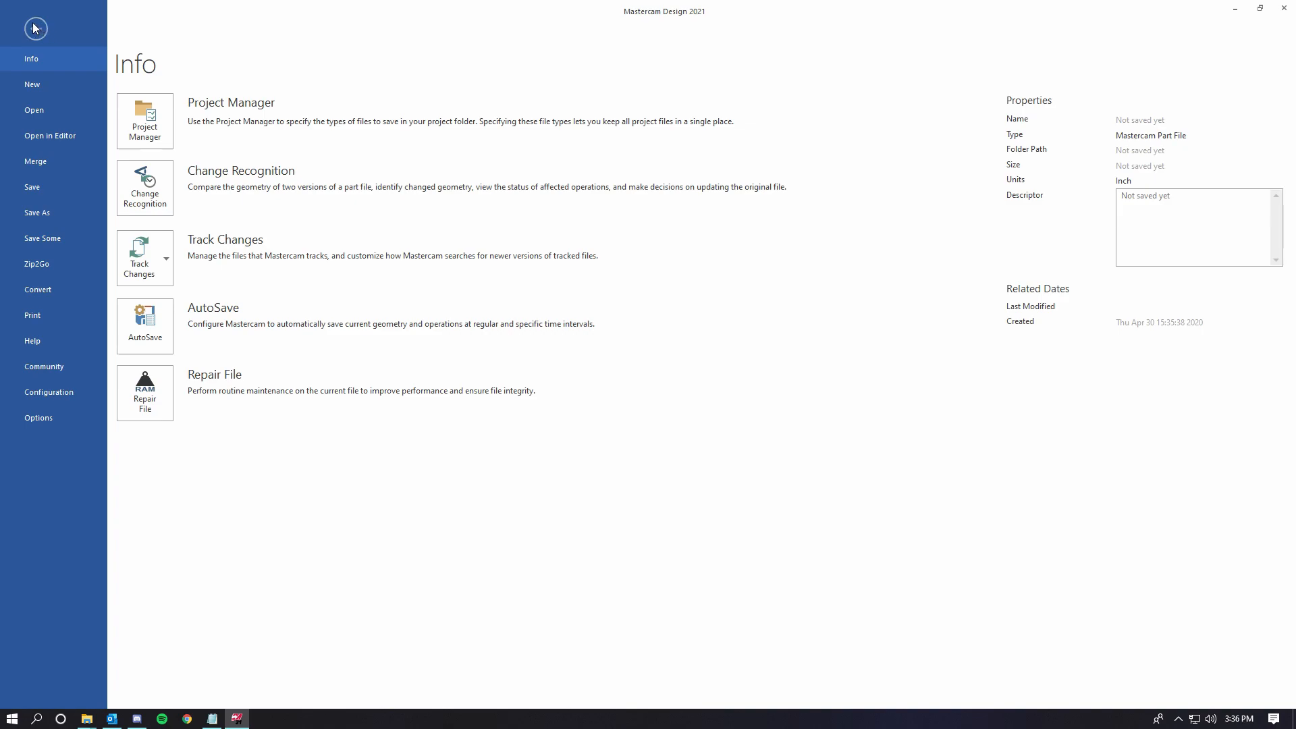
pyautogui.click(63, 290)
pyautogui.click(155, 121)
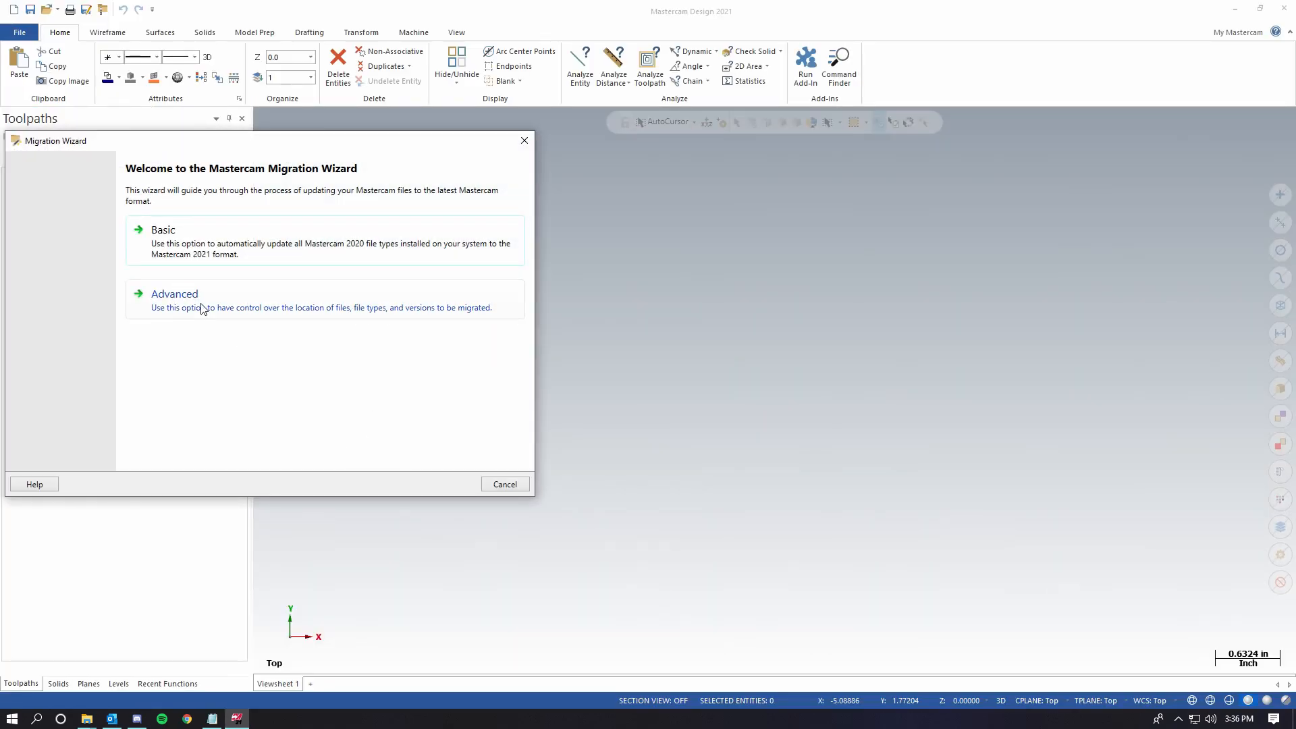
pyautogui.click(165, 297)
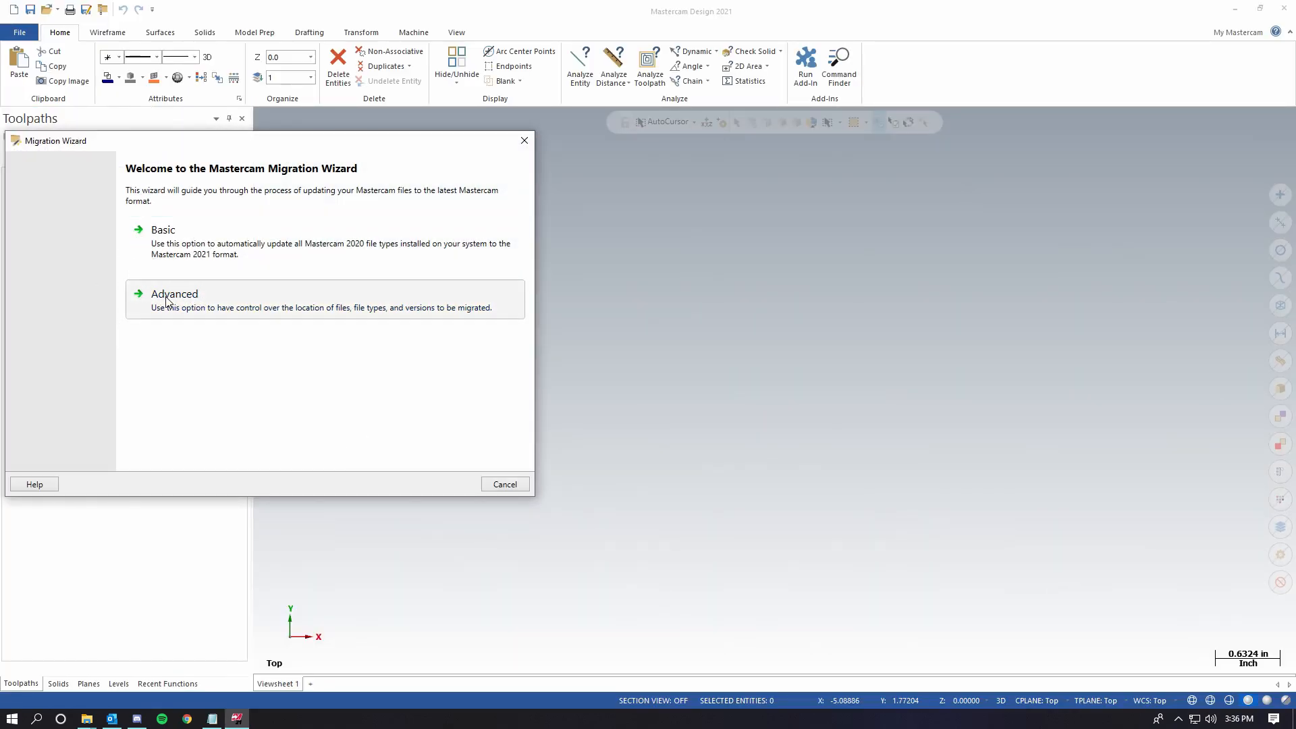
# Step: Include both the shared Mastercam files and the My Mastercam files in the migration, keeping the default folders, and continue to the file types
pyautogui.click(155, 205)
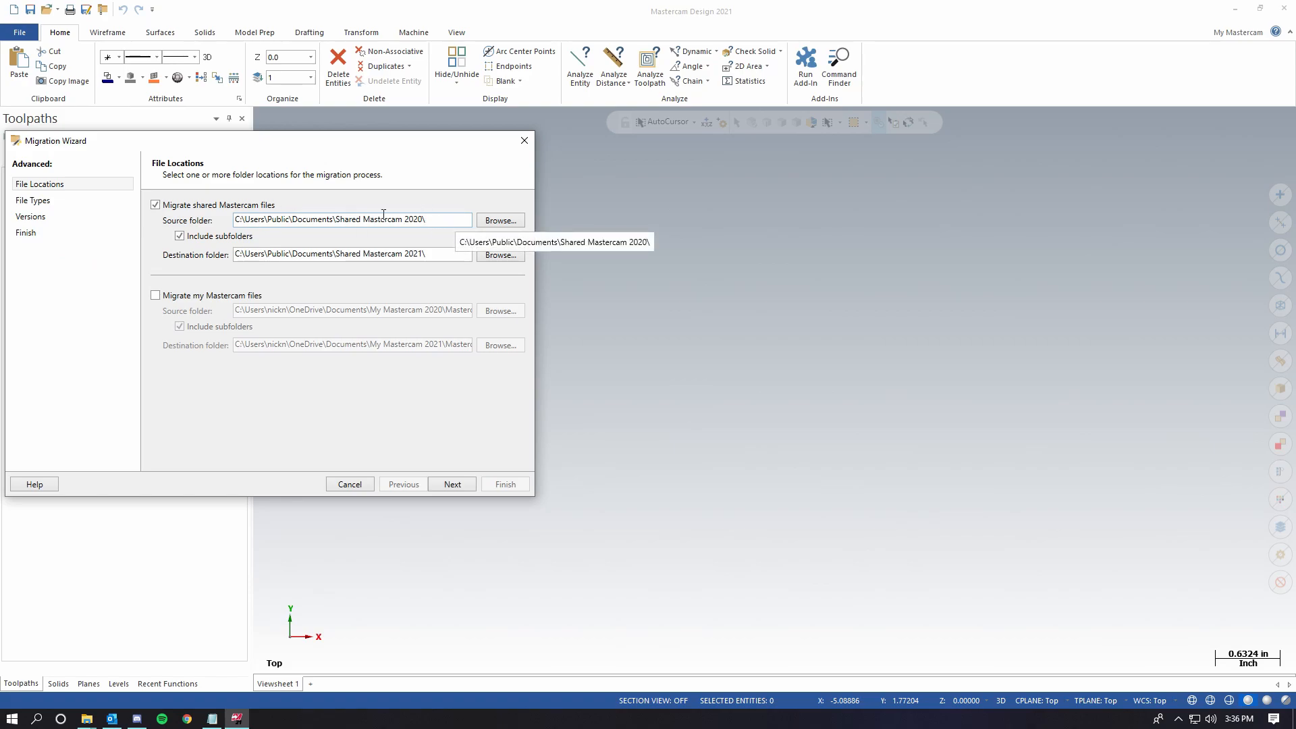
pyautogui.rightClick(442, 215)
pyautogui.click(440, 216)
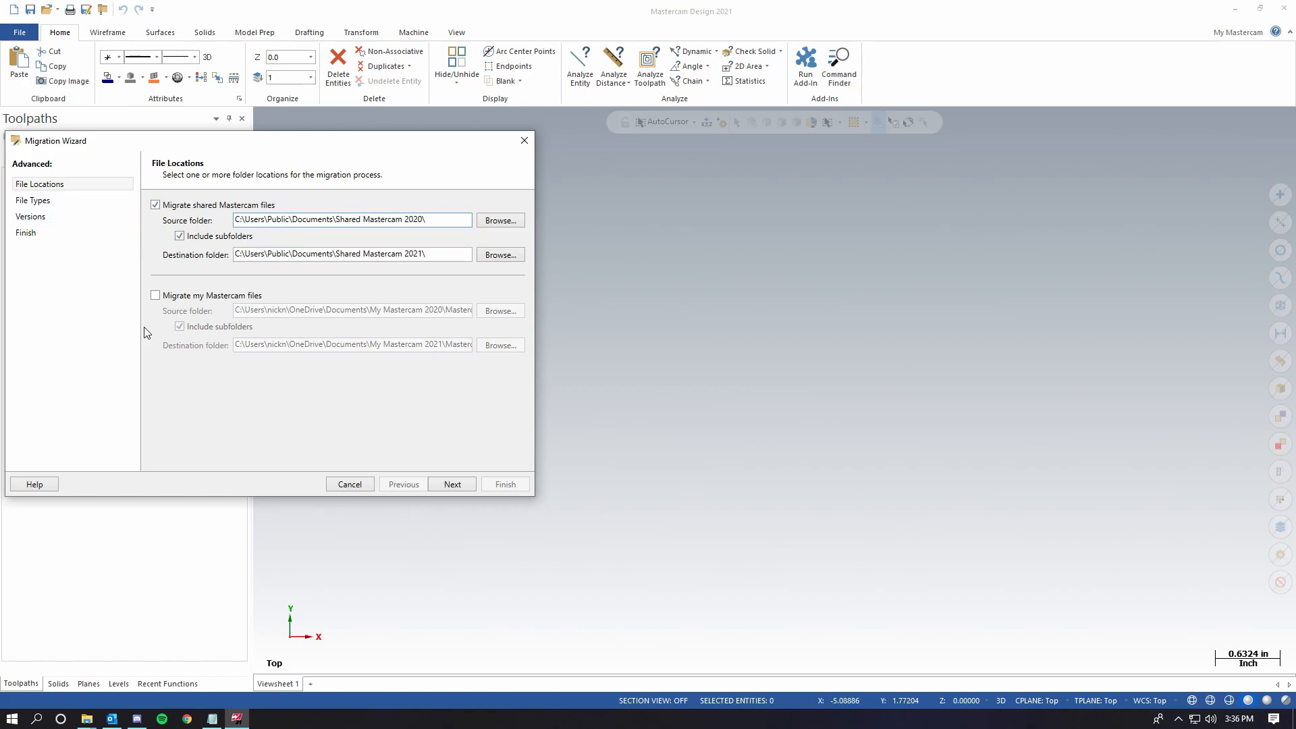
pyautogui.click(155, 295)
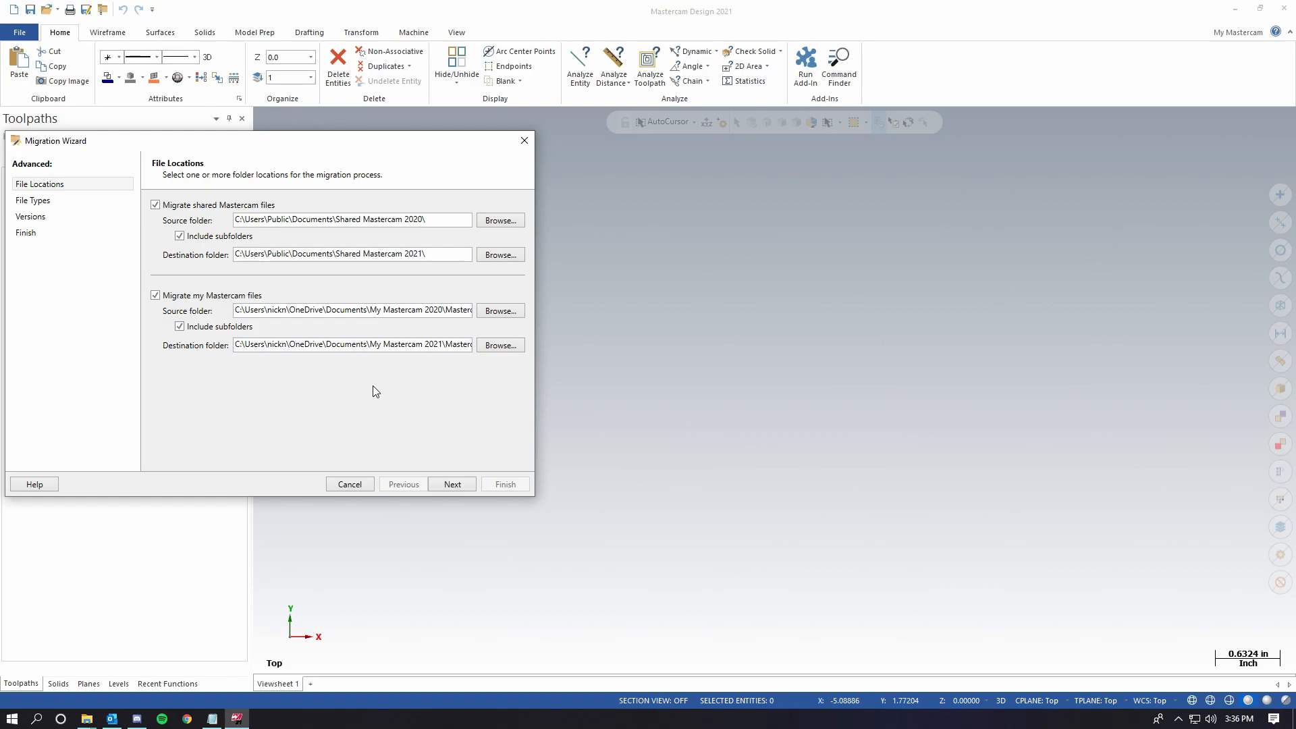
pyautogui.click(455, 485)
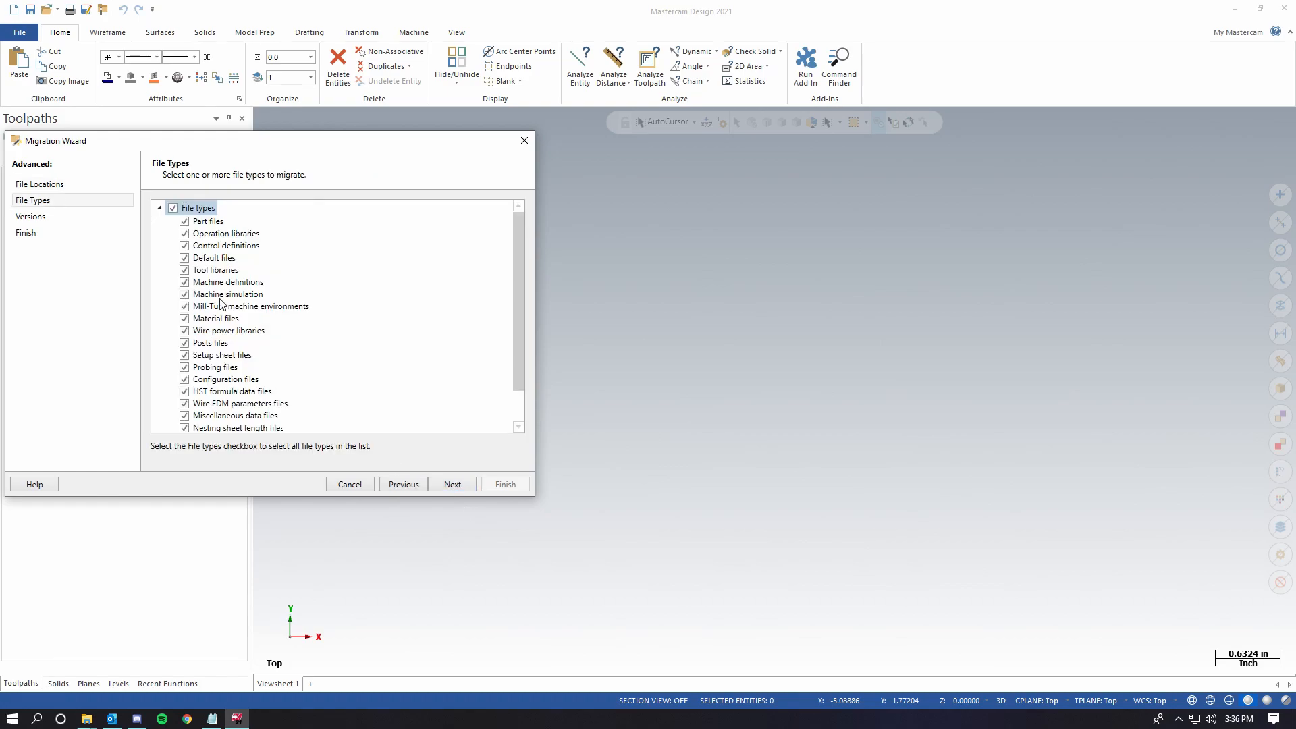
# Step: Clear all file types, and select only operation libraries, control definitions, default files, tool libraries and machine definitions
pyautogui.click(173, 210)
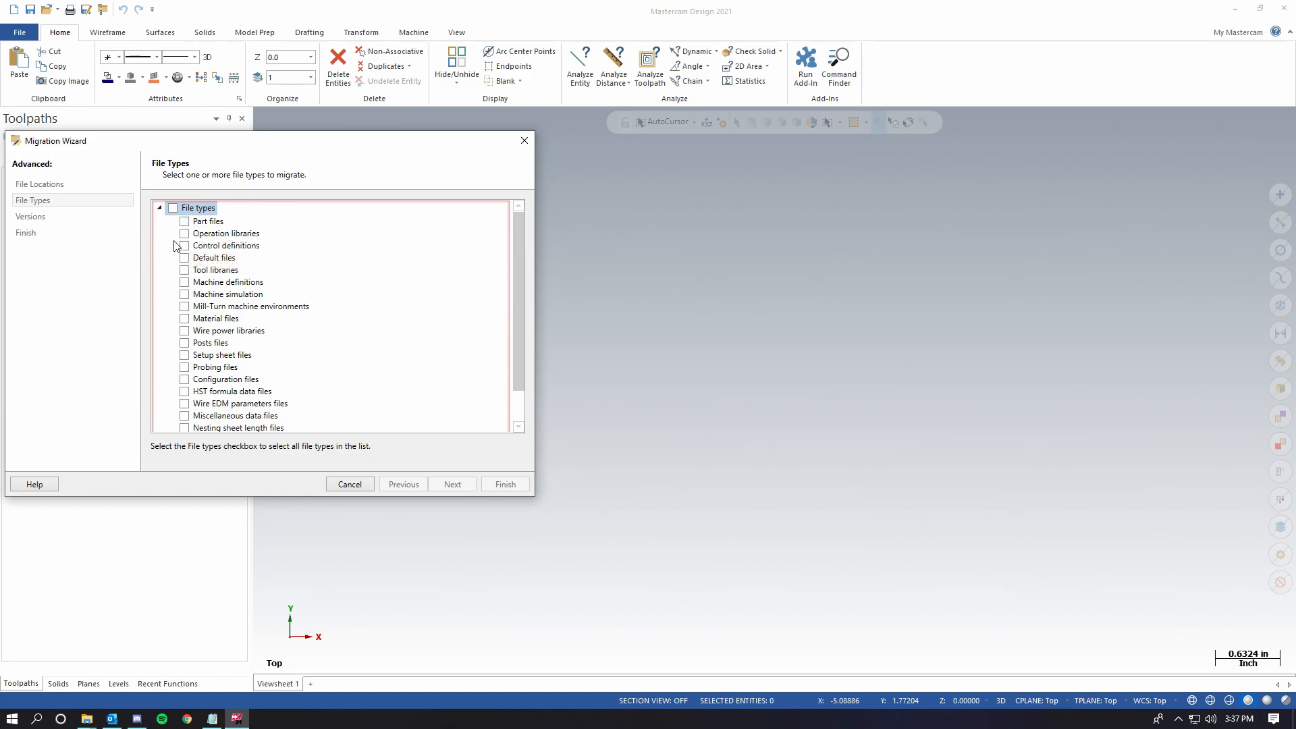
pyautogui.click(184, 234)
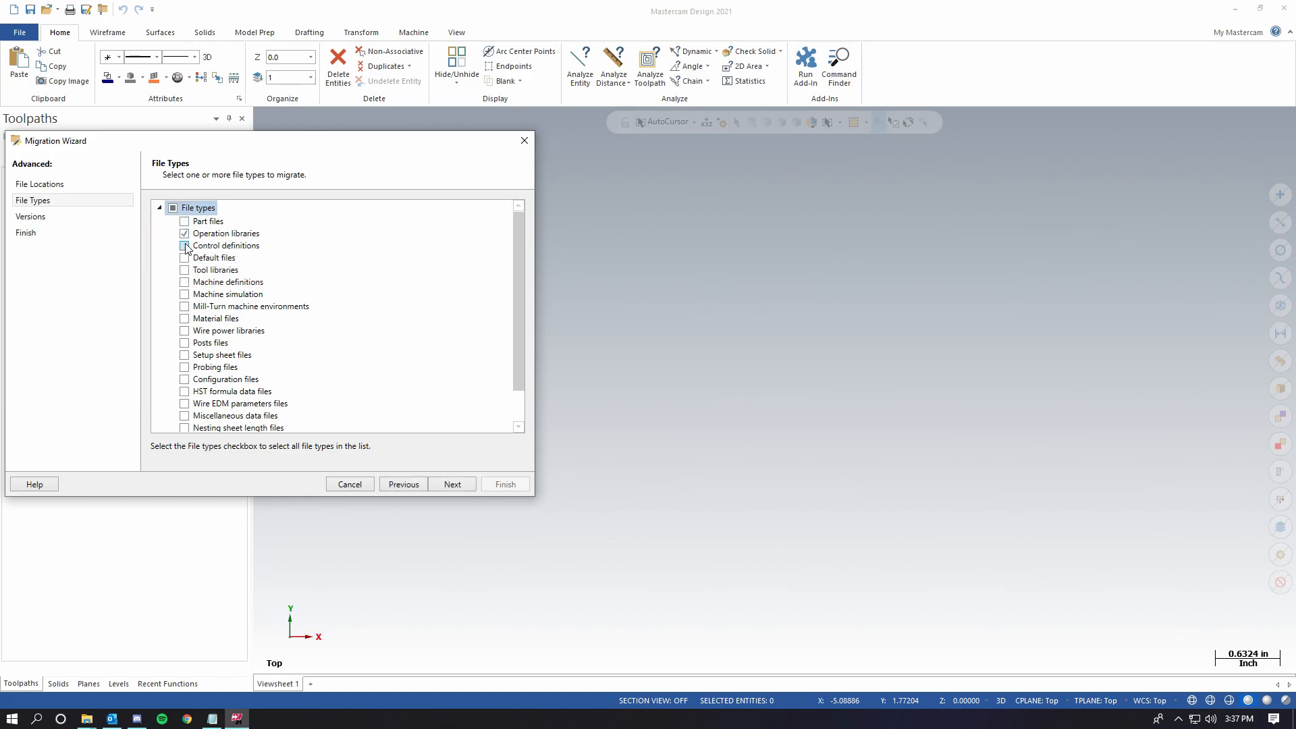
pyautogui.click(185, 246)
pyautogui.click(184, 258)
pyautogui.click(184, 271)
pyautogui.click(185, 283)
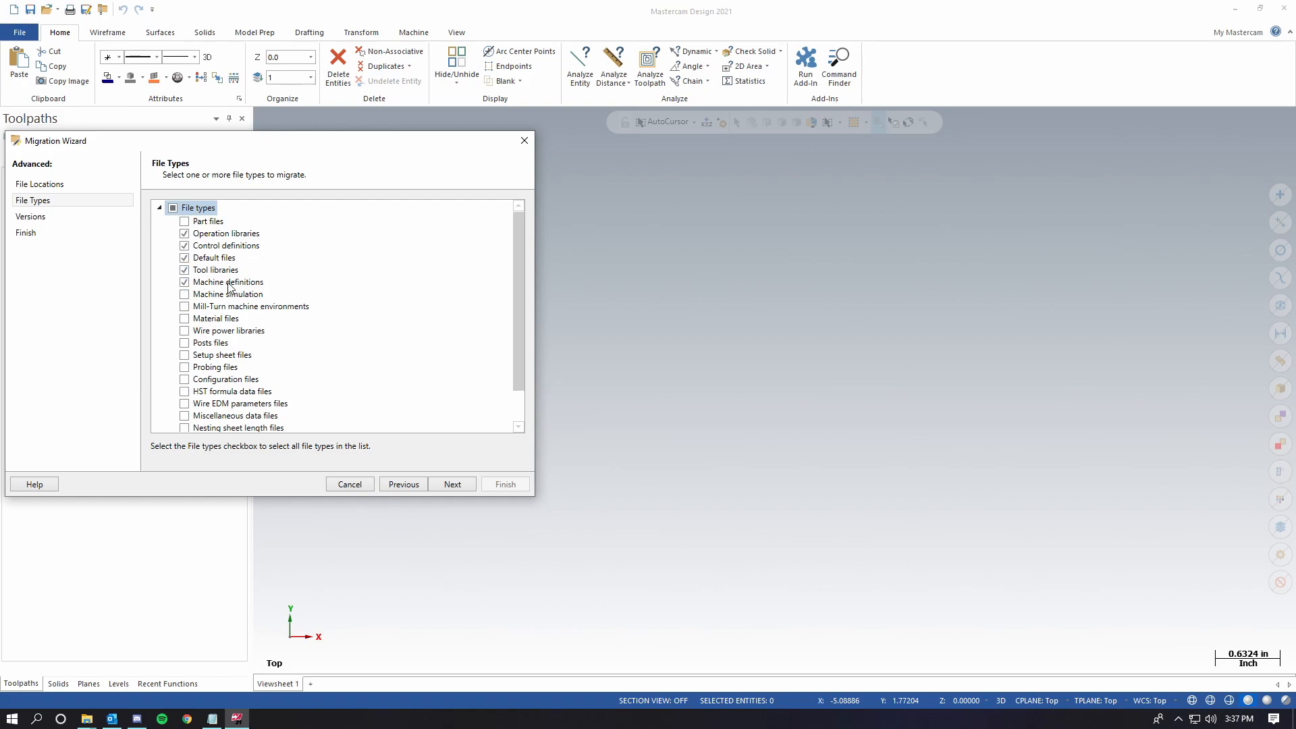
# Step: Add Mill-Turn machine environments, posts files, configuration files and workspace files to the migrated file types, and continue to the versions
pyautogui.click(184, 307)
pyautogui.scroll(-1, 185, 383)
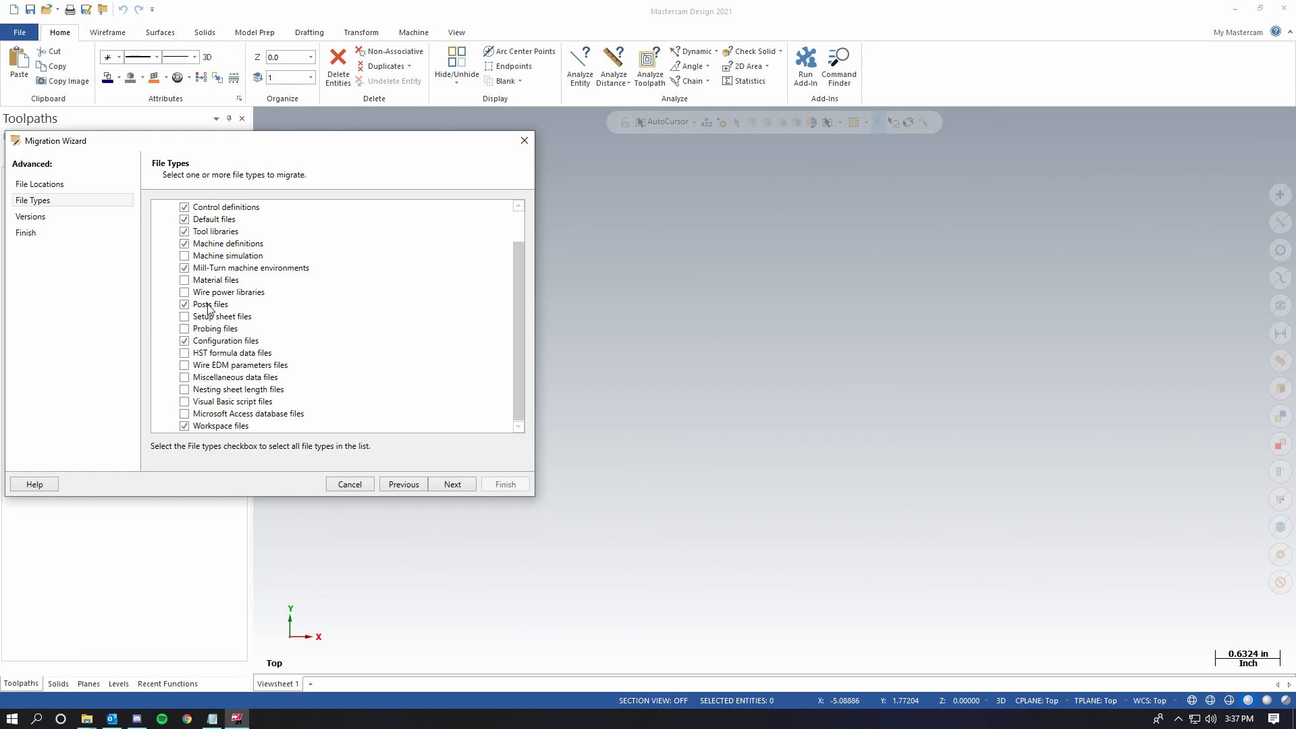
pyautogui.click(184, 304)
pyautogui.scroll(1, 205, 308)
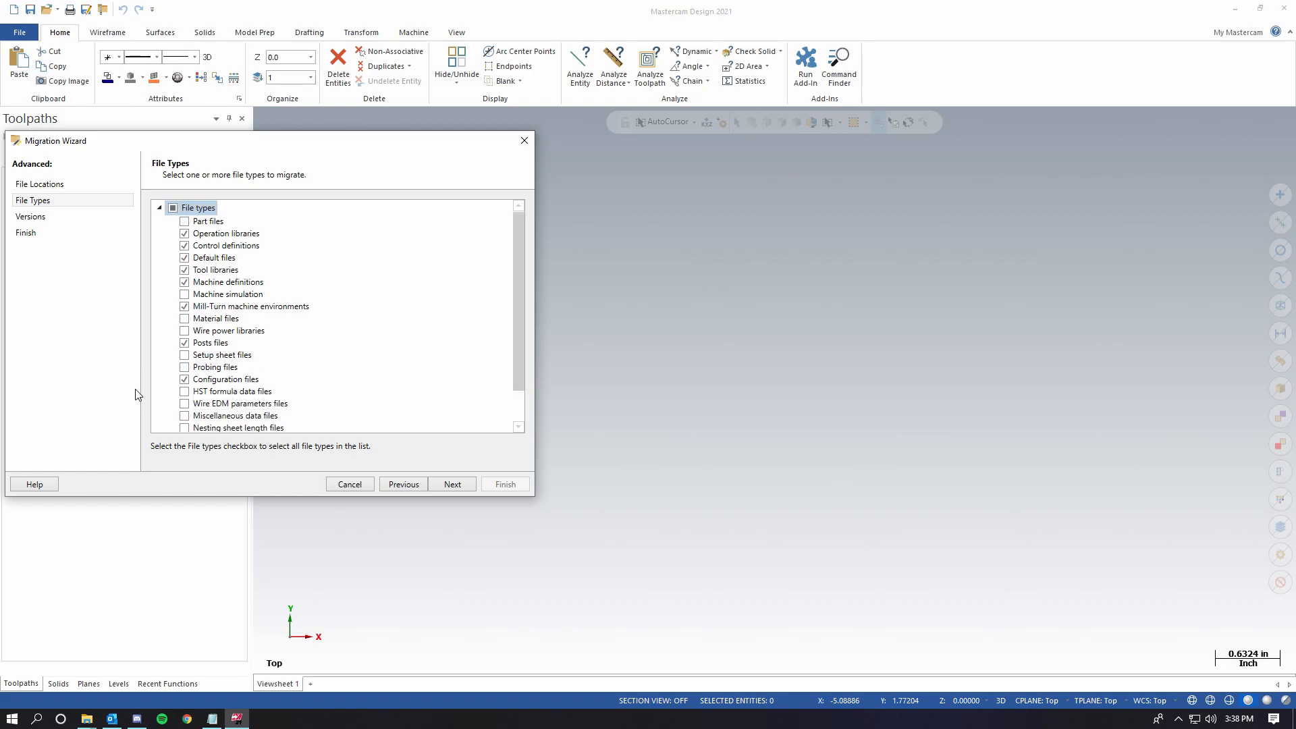
pyautogui.click(451, 483)
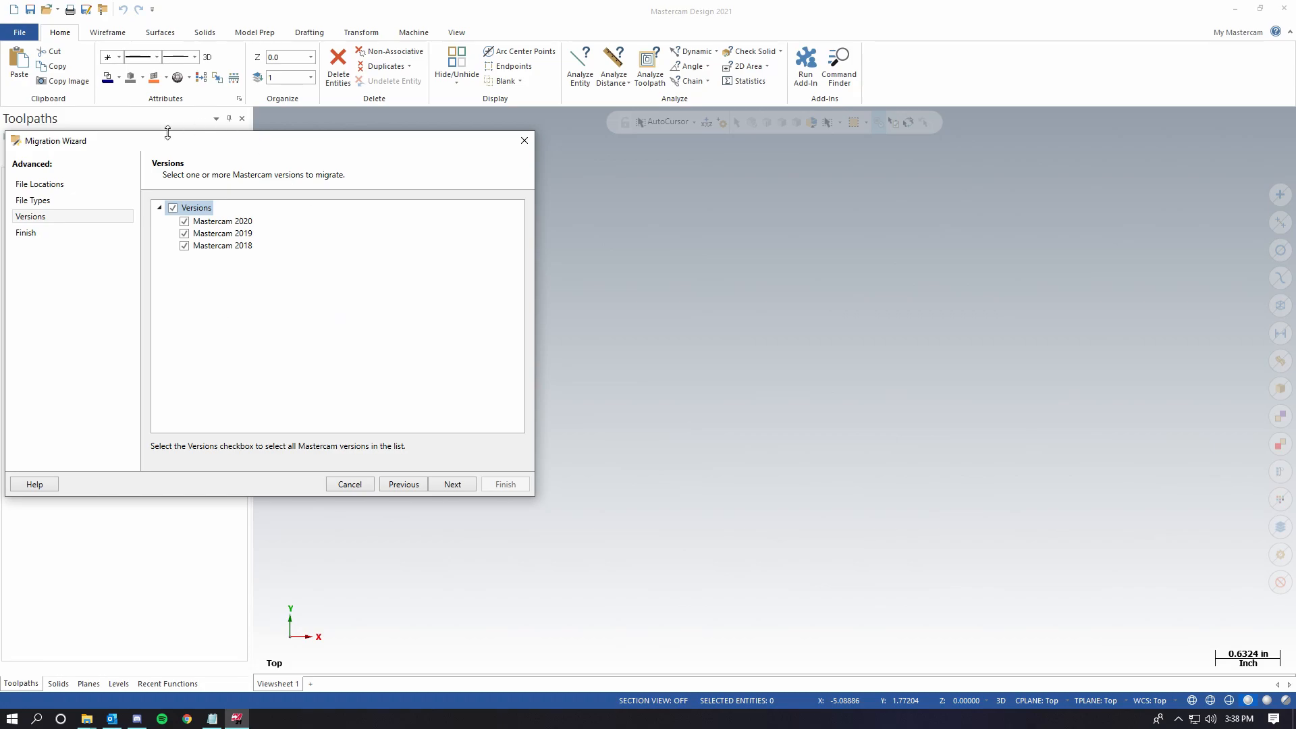
# Step: Keep Mastercam 2020, 2019 and 2018 as the versions to migrate and start the migration process
pyautogui.moveTo(201, 143); pyautogui.dragTo(216, 146)
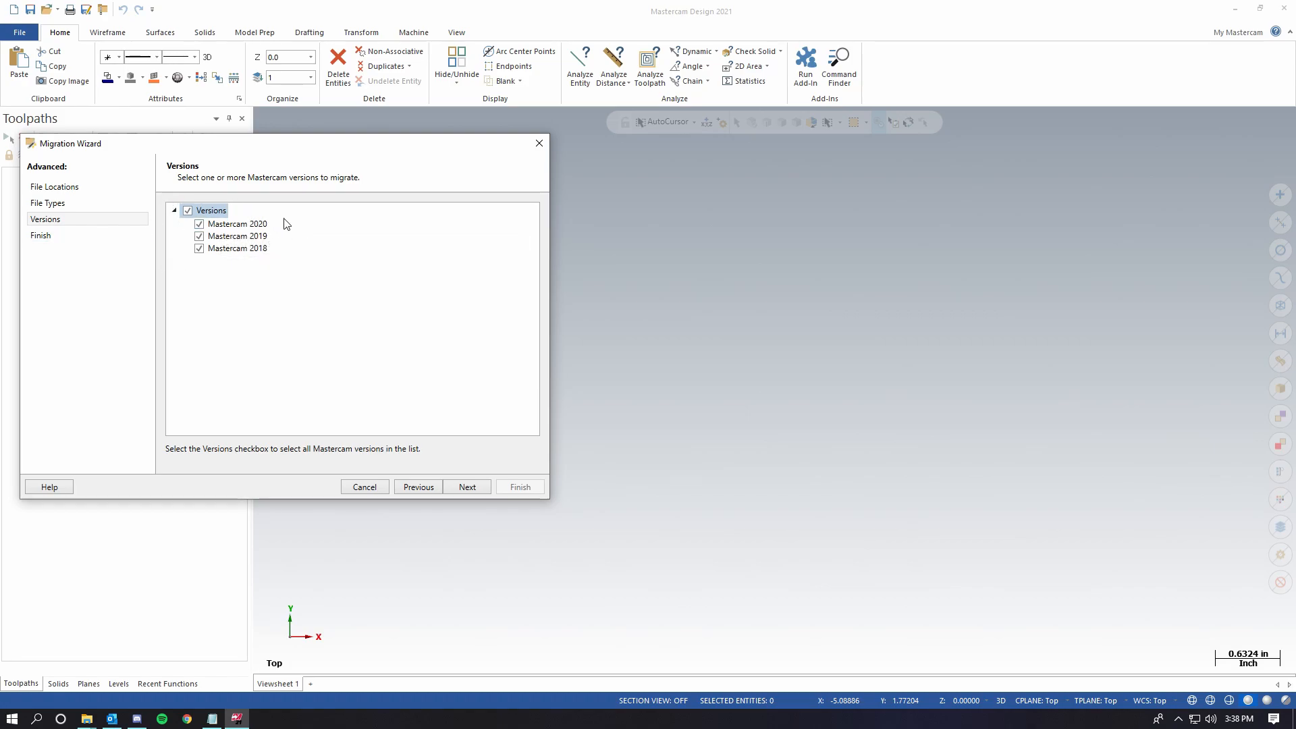
pyautogui.click(485, 487)
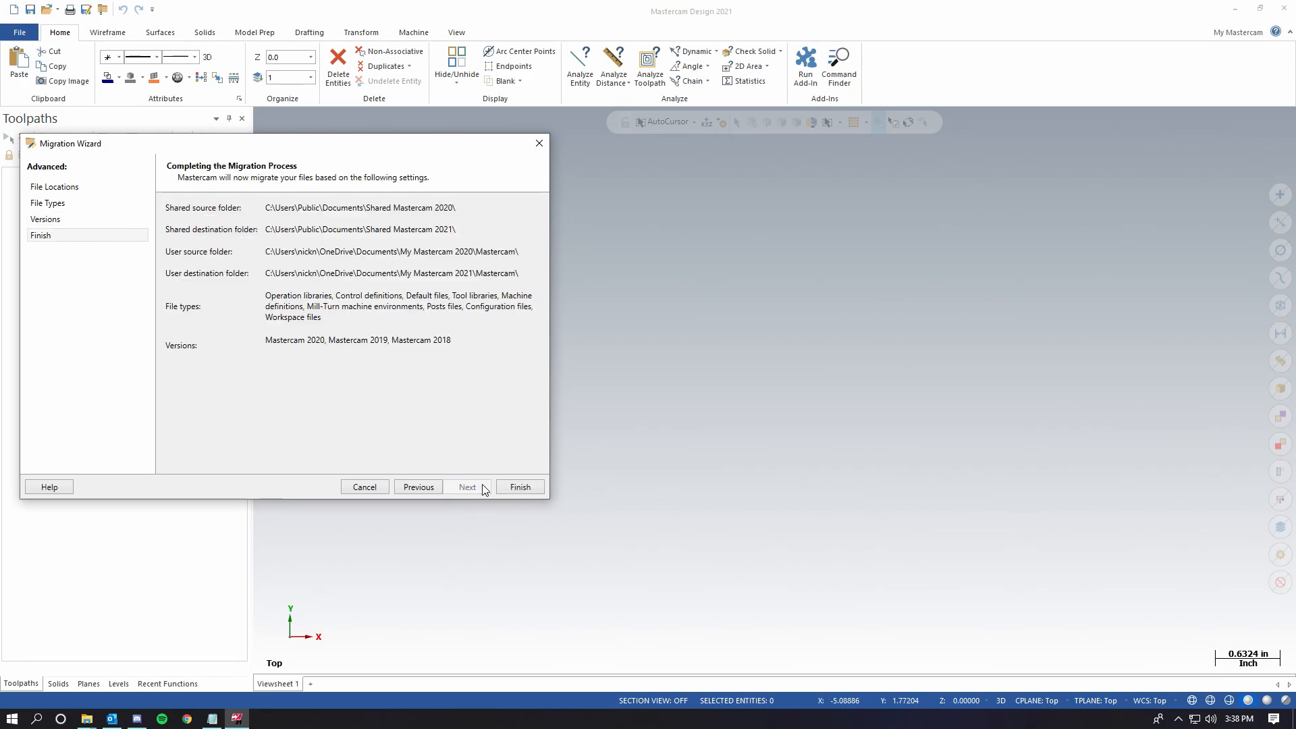
pyautogui.click(524, 488)
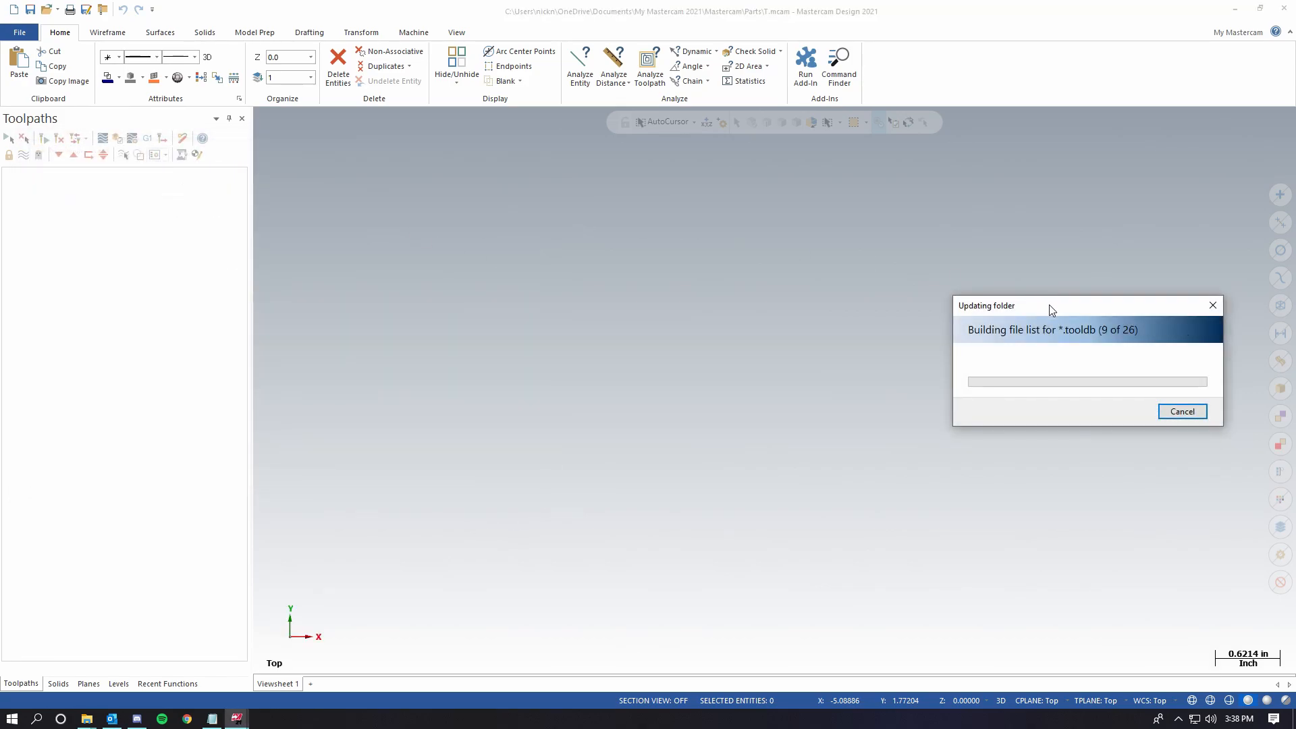
# Step: Update and replace the original files in the destination folder for all subsequent conflicts, and decline to view the migration results
pyautogui.moveTo(1005, 305); pyautogui.dragTo(572, 252)
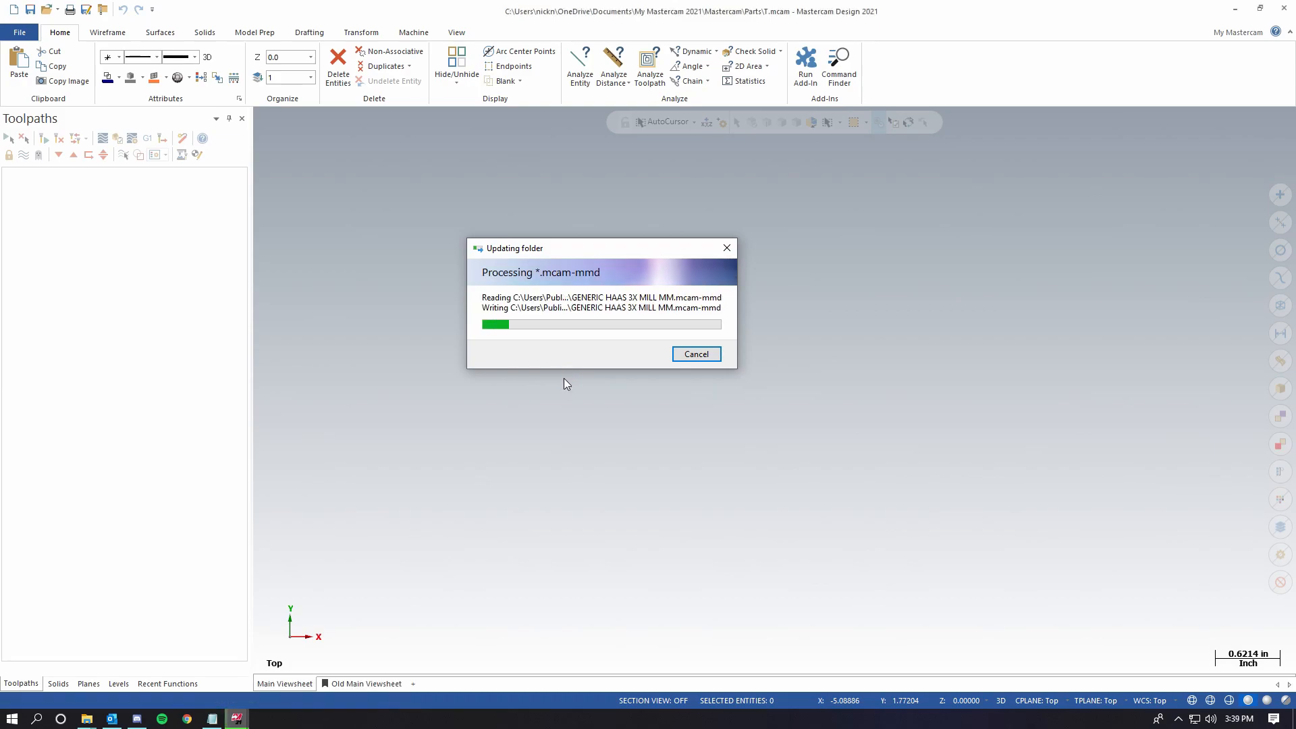
pyautogui.moveTo(128, 152); pyautogui.dragTo(276, 173)
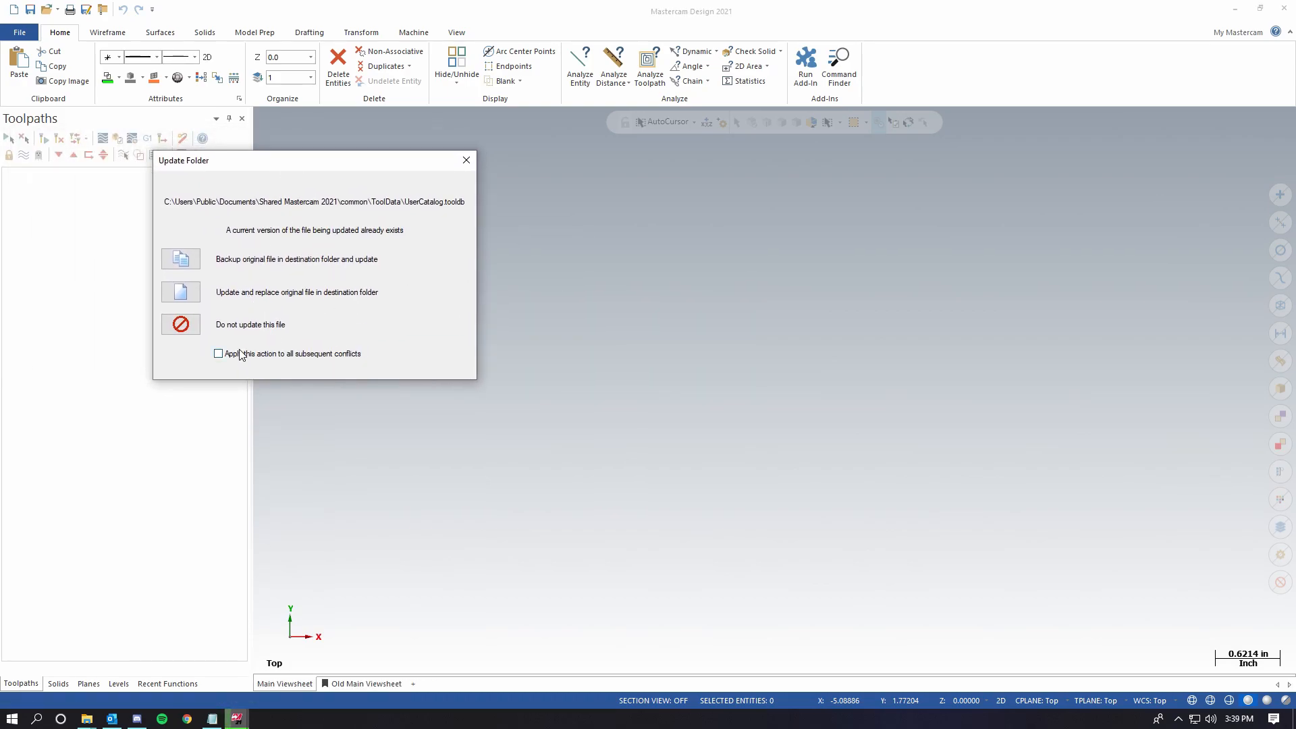
pyautogui.click(218, 353)
pyautogui.click(184, 291)
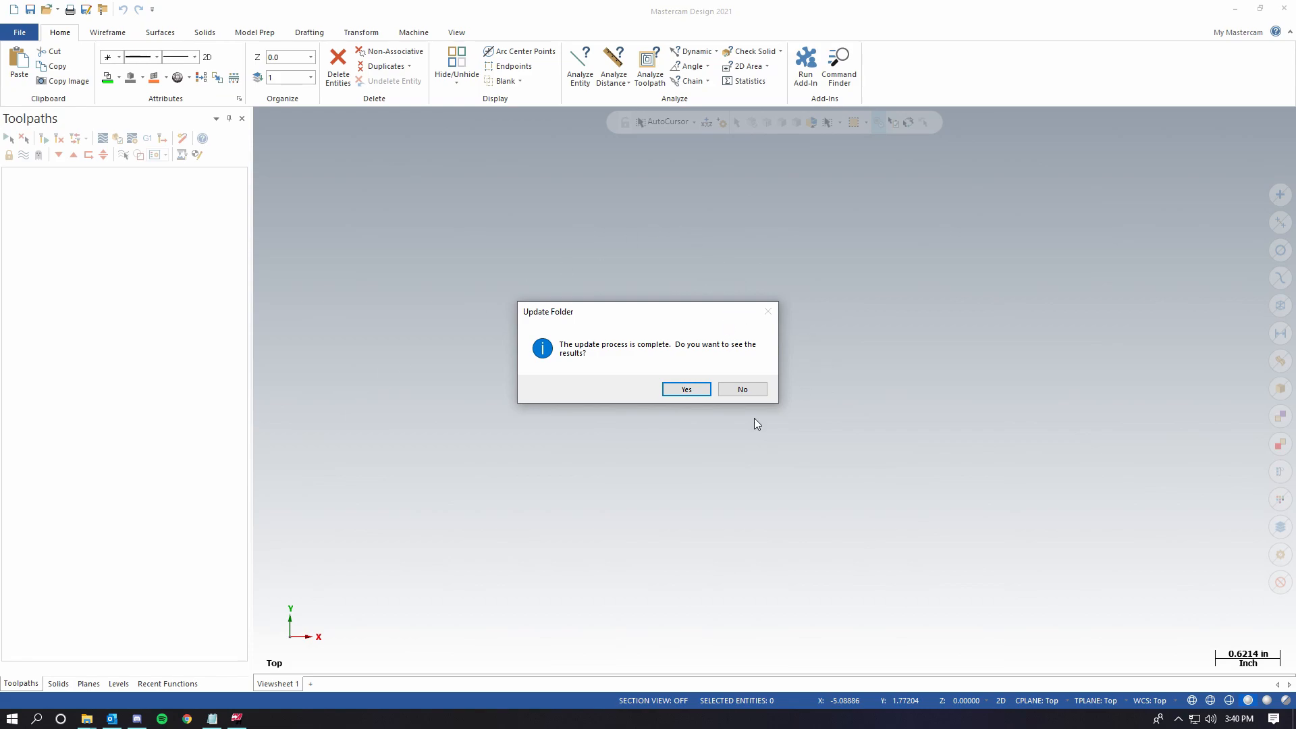
pyautogui.click(758, 394)
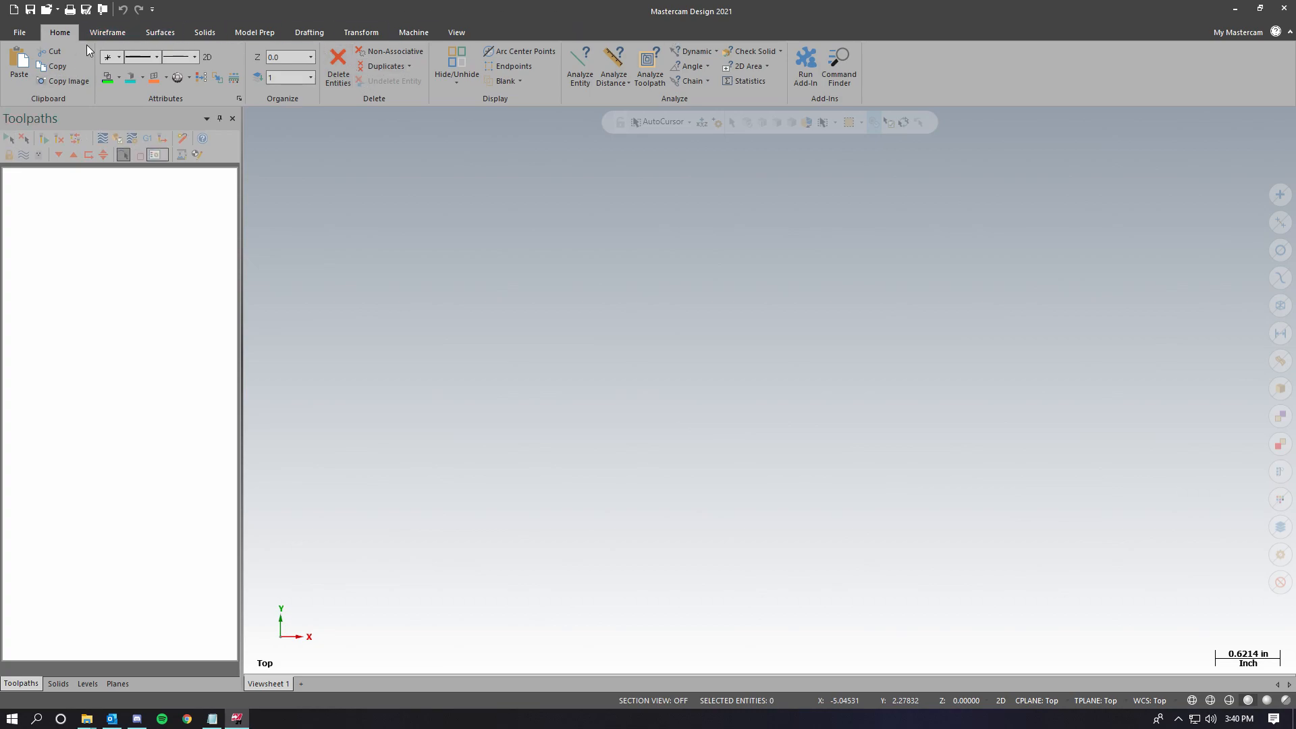
# Step: Examine the mill machine definitions available in the Machine Definition Menu Management list, and close it without changes
pyautogui.click(104, 28)
pyautogui.click(64, 31)
pyautogui.click(409, 34)
pyautogui.click(22, 82)
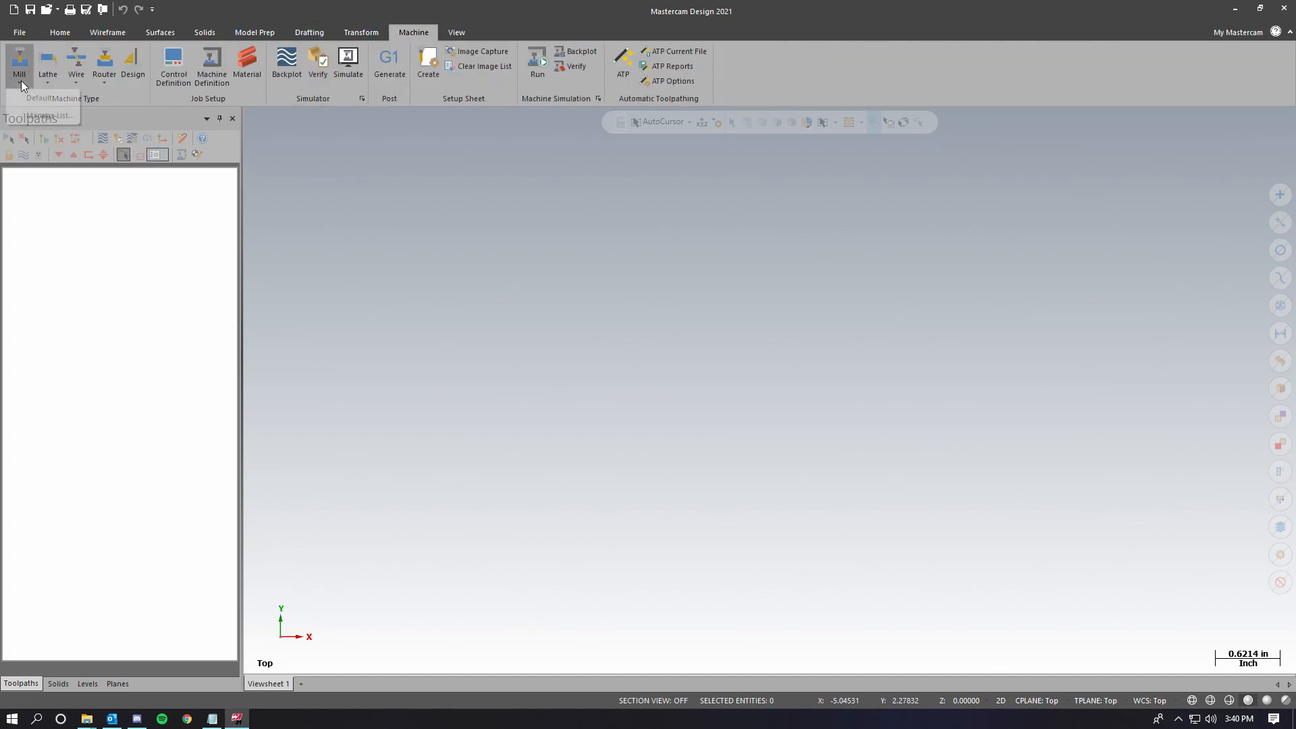
pyautogui.click(51, 116)
pyautogui.scroll(-2, 98, 307)
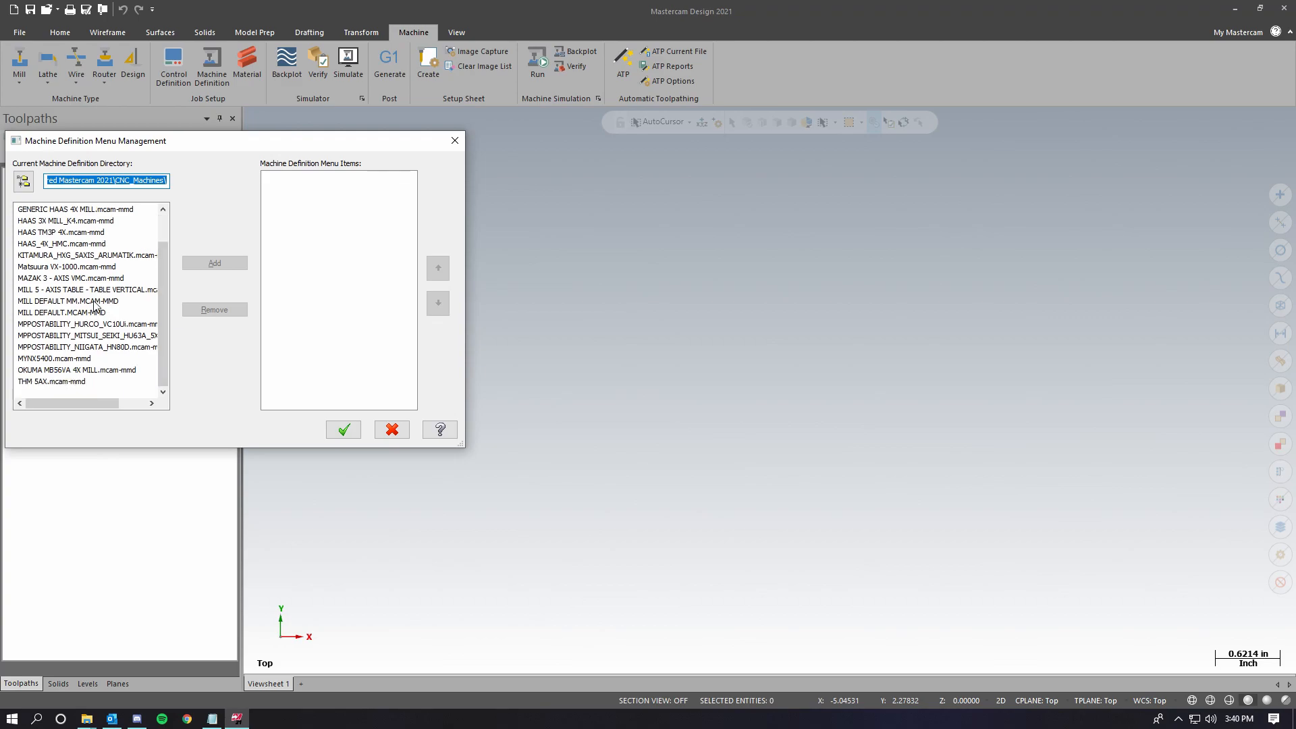
pyautogui.scroll(2, 111, 376)
pyautogui.scroll(-1, 91, 225)
pyautogui.click(391, 433)
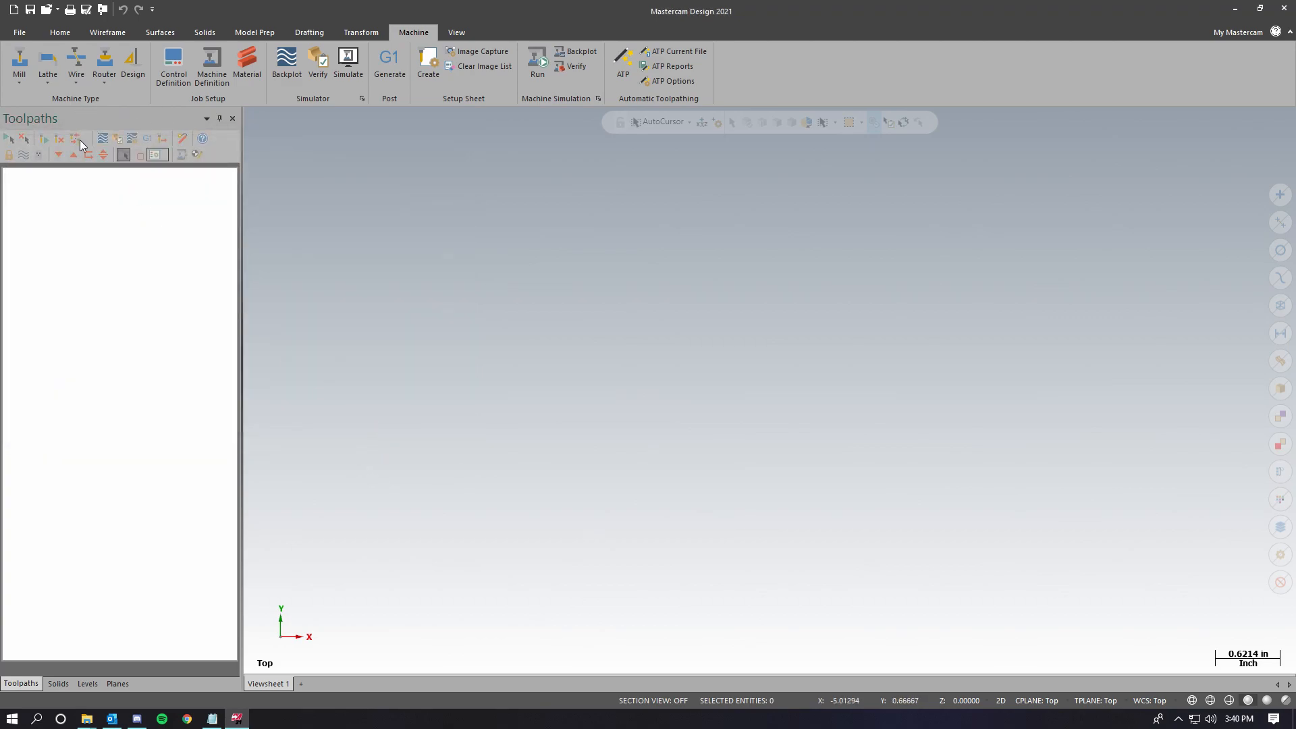